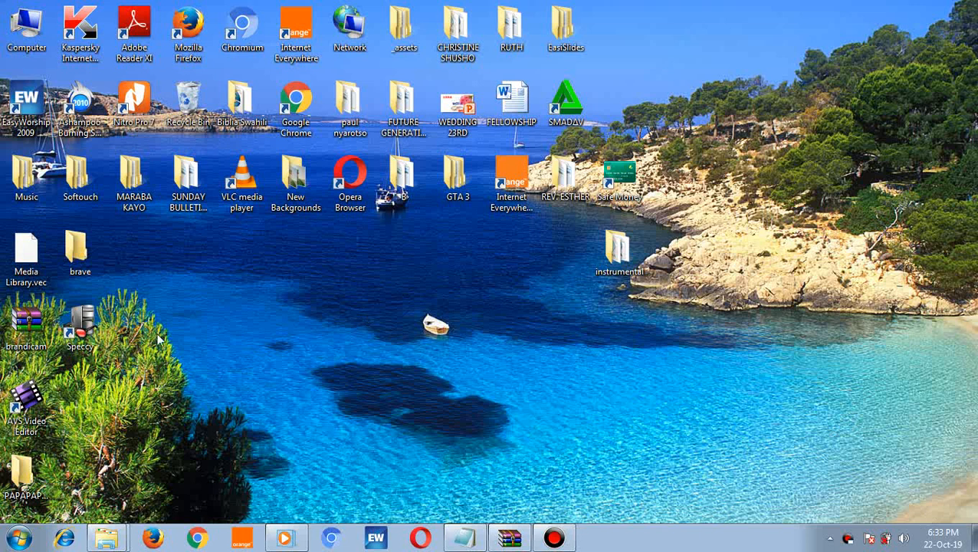
# Open Computer Management for this computer and display its Disk Management view
pyautogui.click(20, 537)
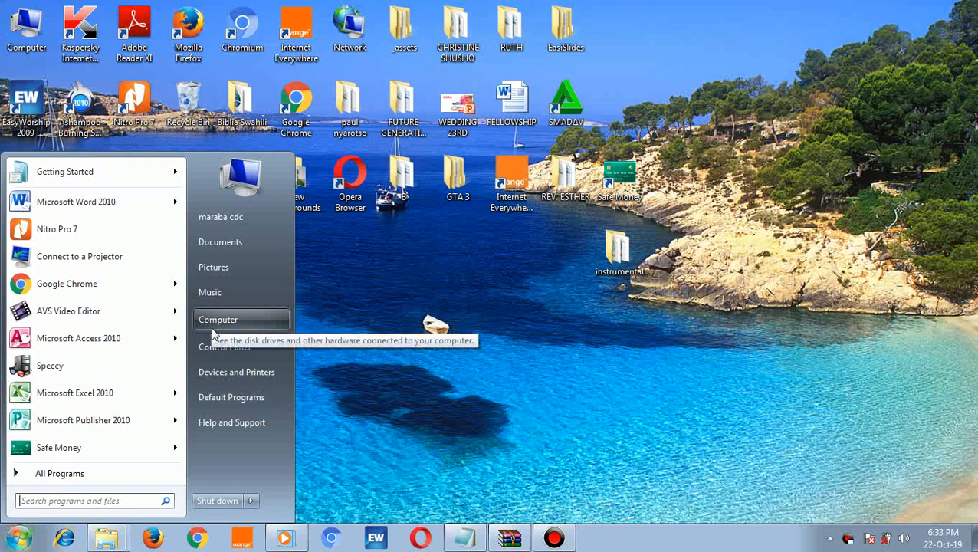
pyautogui.rightClick(216, 325)
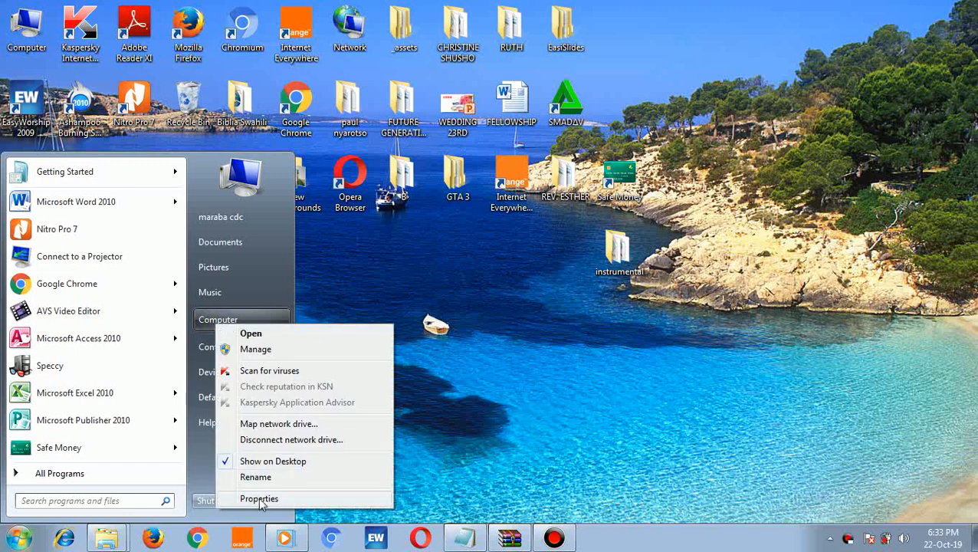
pyautogui.click(256, 350)
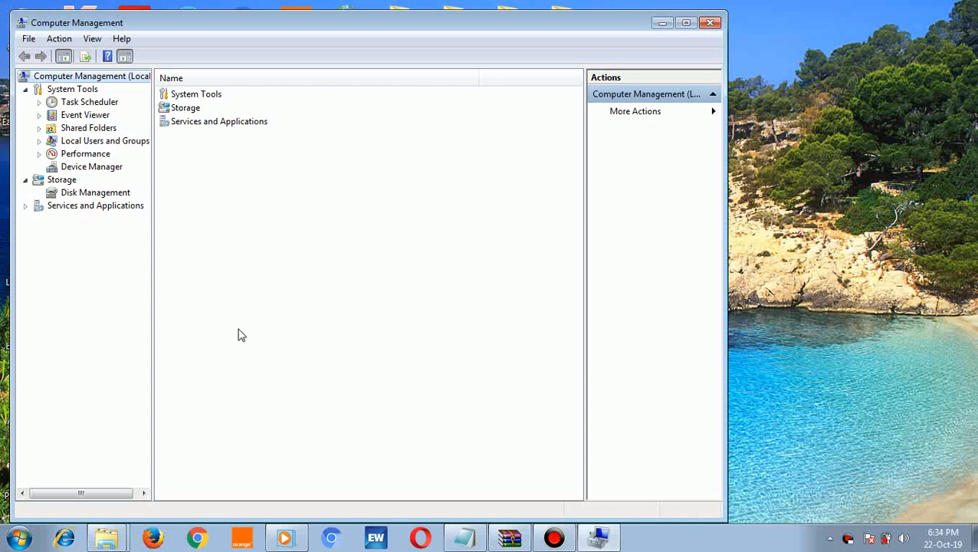
pyautogui.click(113, 194)
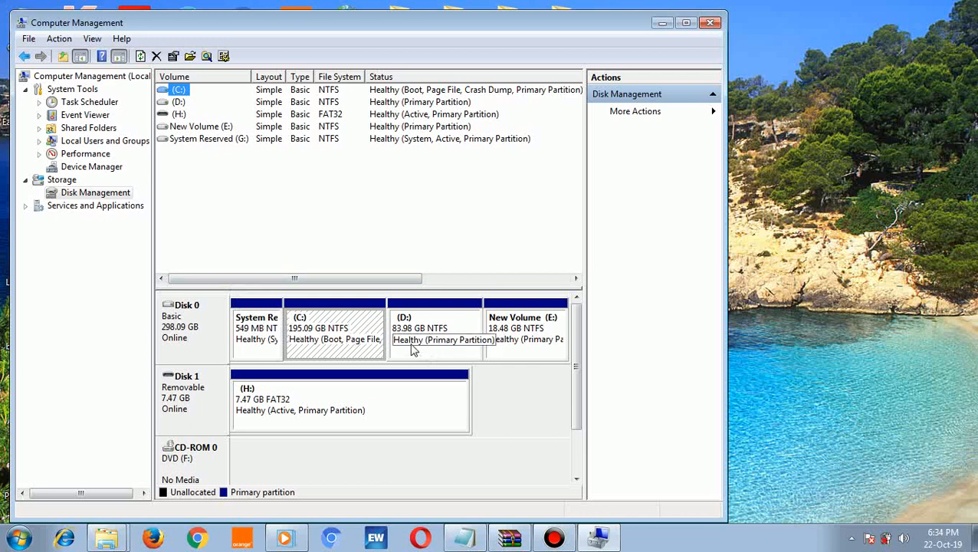
# Shrink the D: volume on Disk 0 by slightly less than the maximum, freeing about 65.27 GB of unallocated space
pyautogui.click(421, 334)
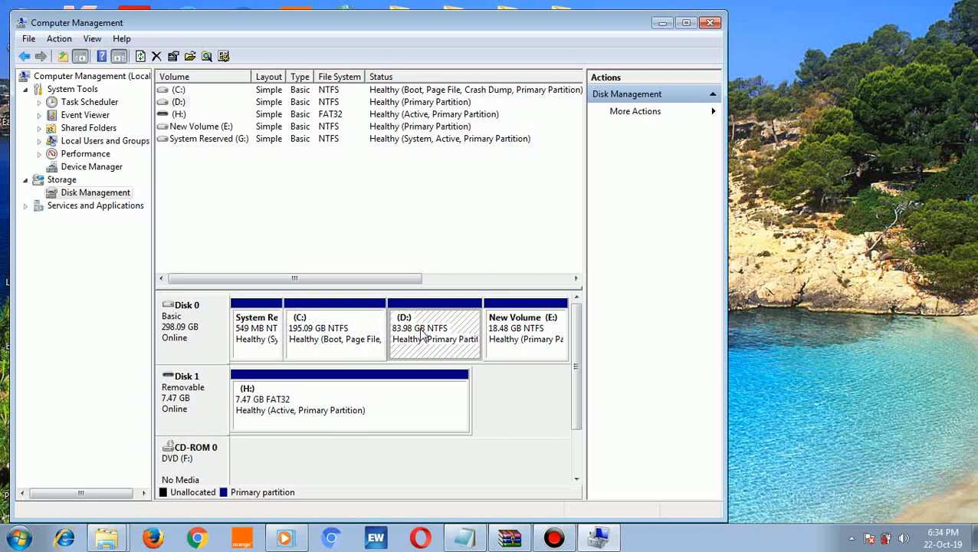
pyautogui.rightClick(420, 334)
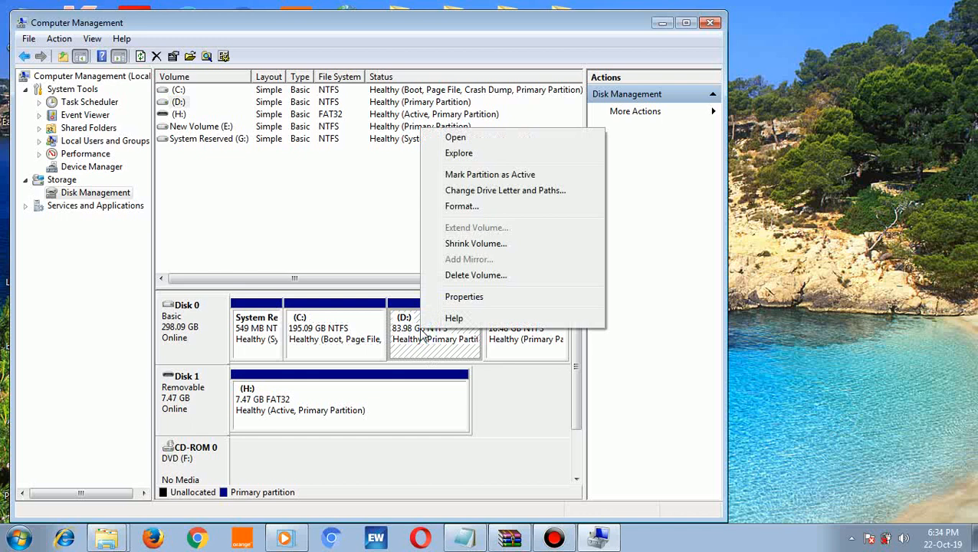
pyautogui.click(467, 244)
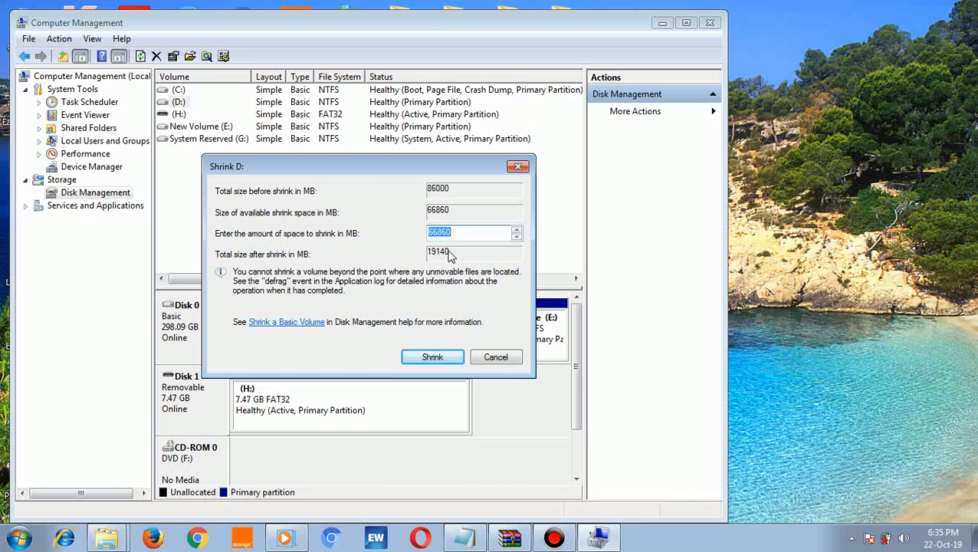
pyautogui.click(518, 237)
pyautogui.click(518, 237)
pyautogui.click(519, 238)
pyautogui.click(519, 237)
pyautogui.click(518, 237)
pyautogui.click(518, 238)
pyautogui.click(519, 238)
pyautogui.click(518, 237)
pyautogui.click(518, 238)
pyautogui.click(519, 238)
pyautogui.click(518, 237)
pyautogui.click(518, 238)
pyautogui.click(518, 238)
pyautogui.click(519, 238)
pyautogui.click(518, 237)
pyautogui.click(518, 238)
pyautogui.click(519, 238)
pyautogui.click(430, 358)
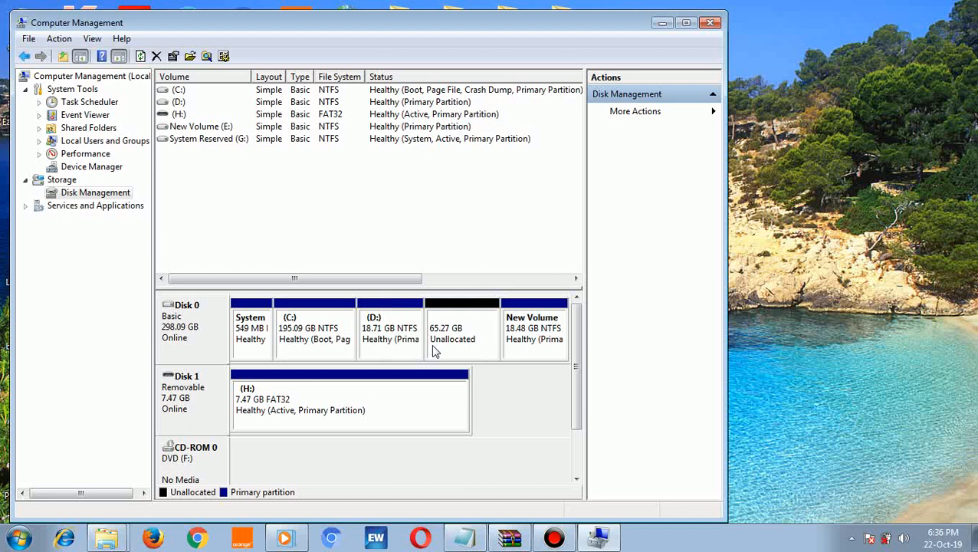
pyautogui.click(447, 351)
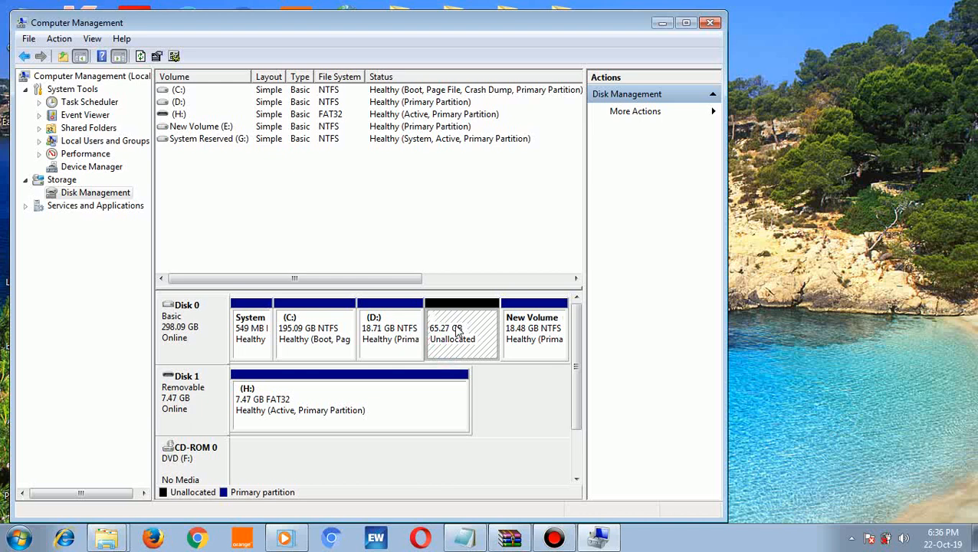
pyautogui.rightClick(458, 330)
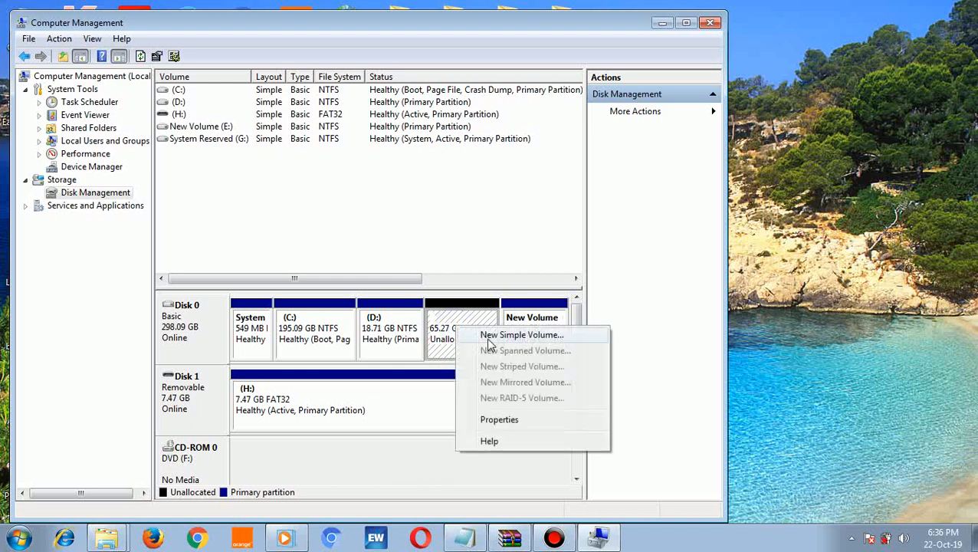
pyautogui.click(489, 343)
pyautogui.click(441, 348)
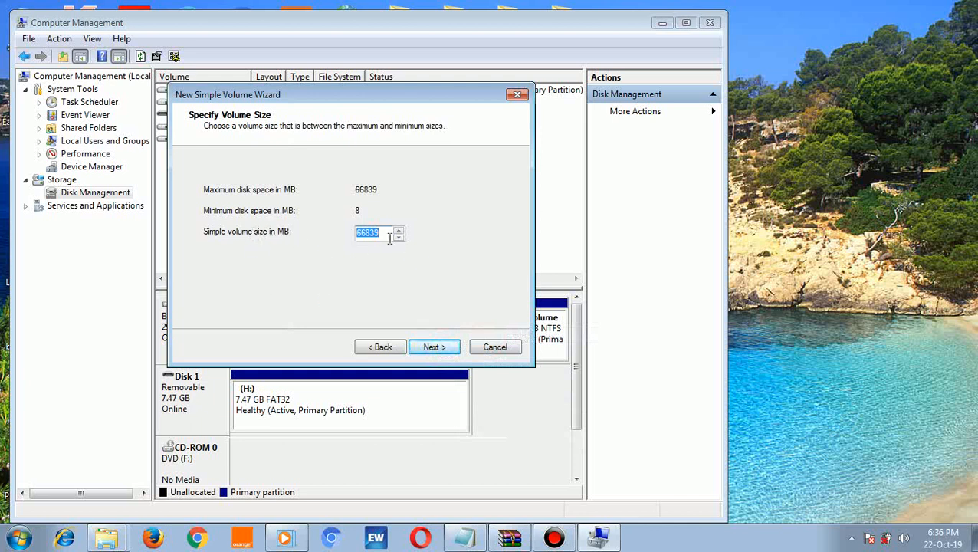
pyautogui.click(433, 346)
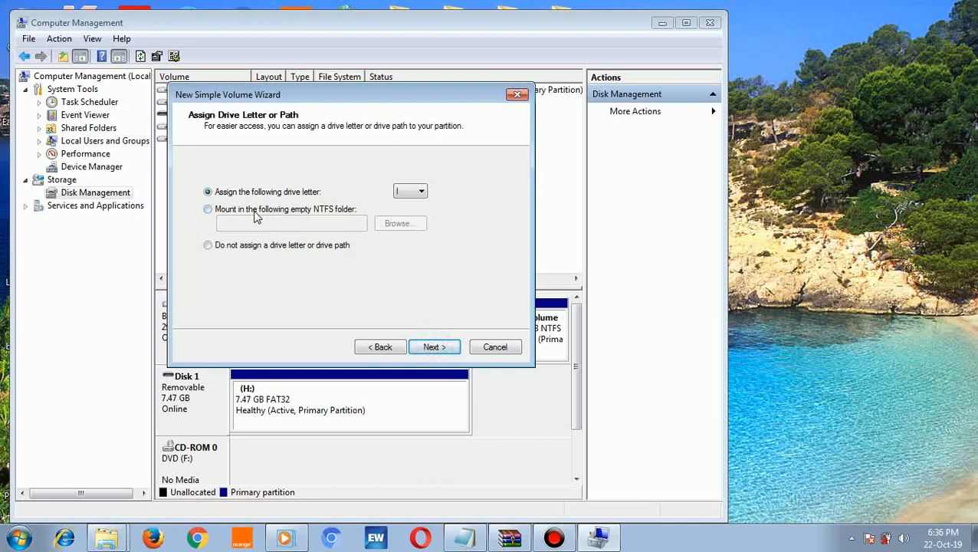
pyautogui.click(421, 193)
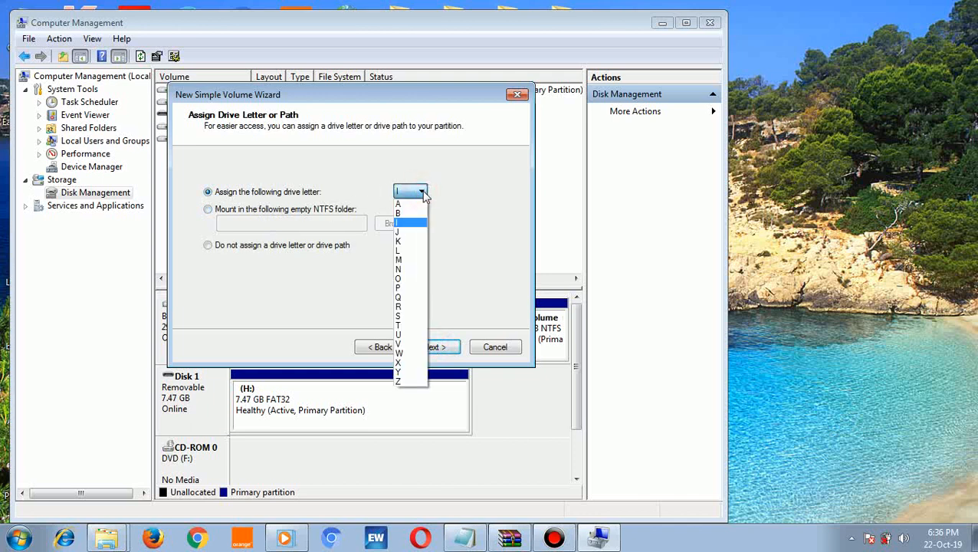
pyautogui.click(422, 191)
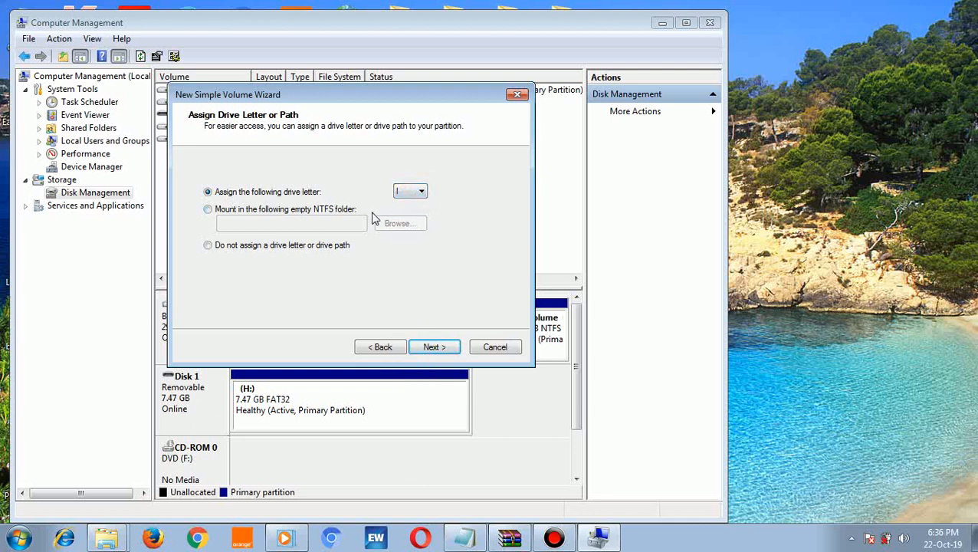
pyautogui.click(438, 349)
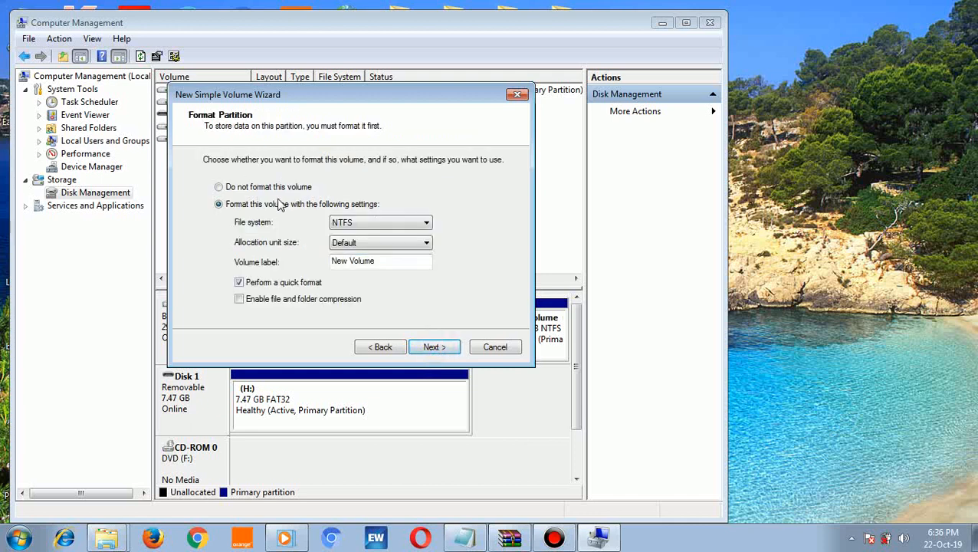
pyautogui.click(426, 223)
pyautogui.click(426, 222)
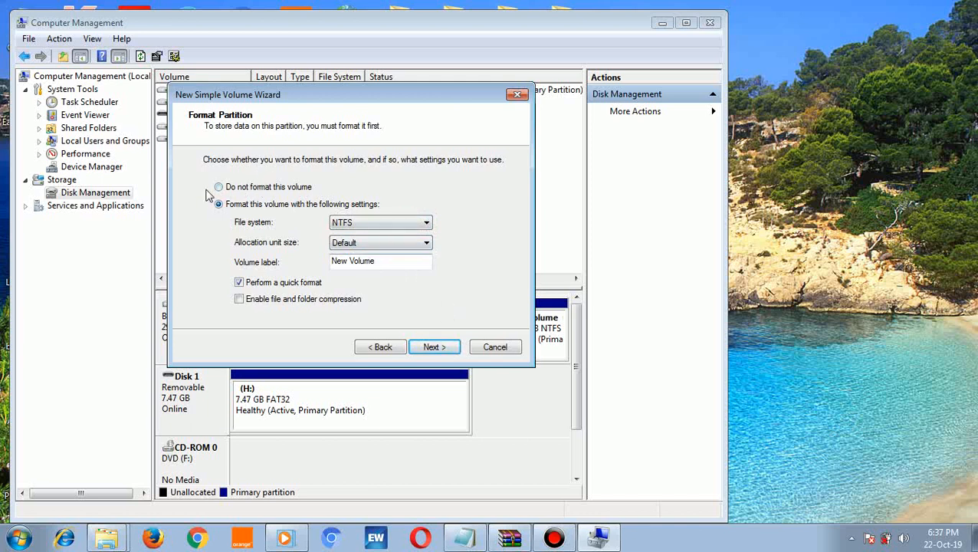
pyautogui.click(444, 349)
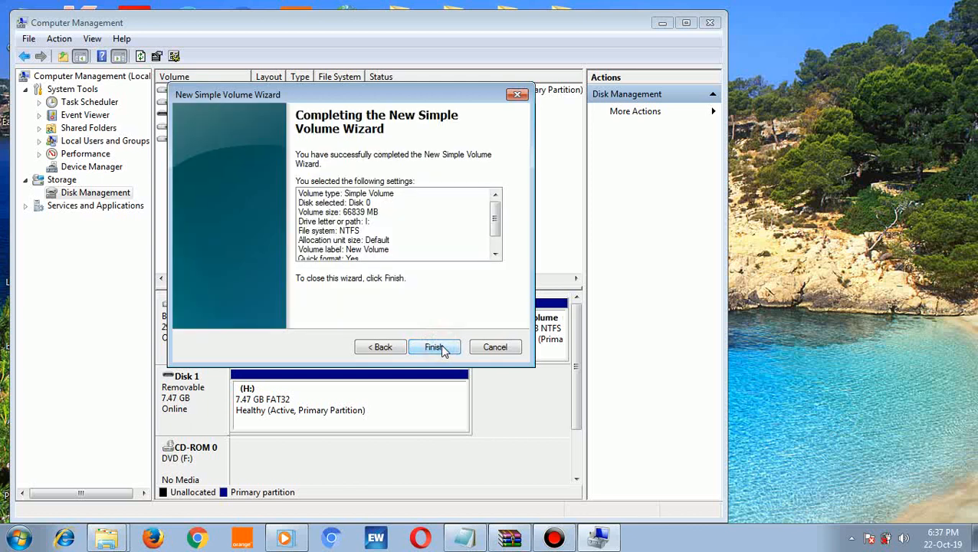
pyautogui.click(443, 349)
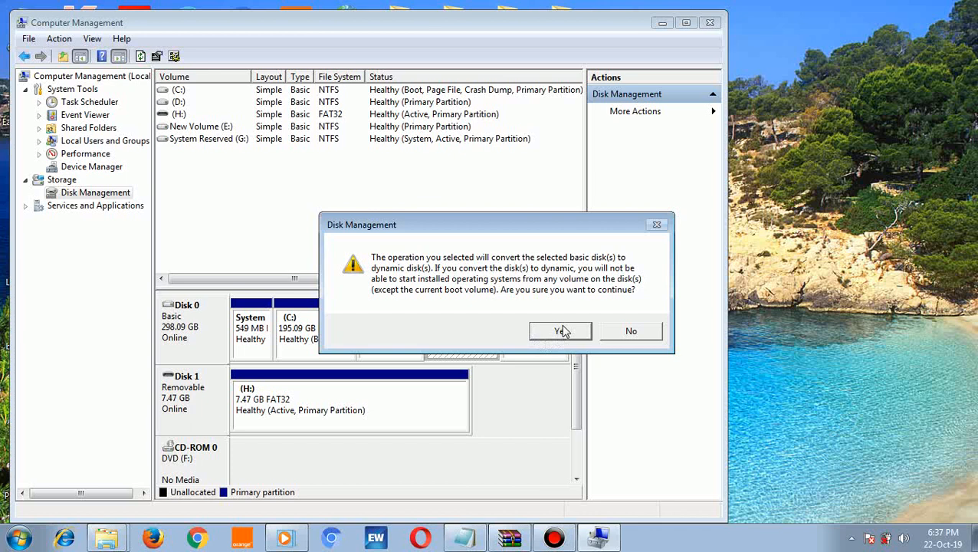
pyautogui.click(629, 331)
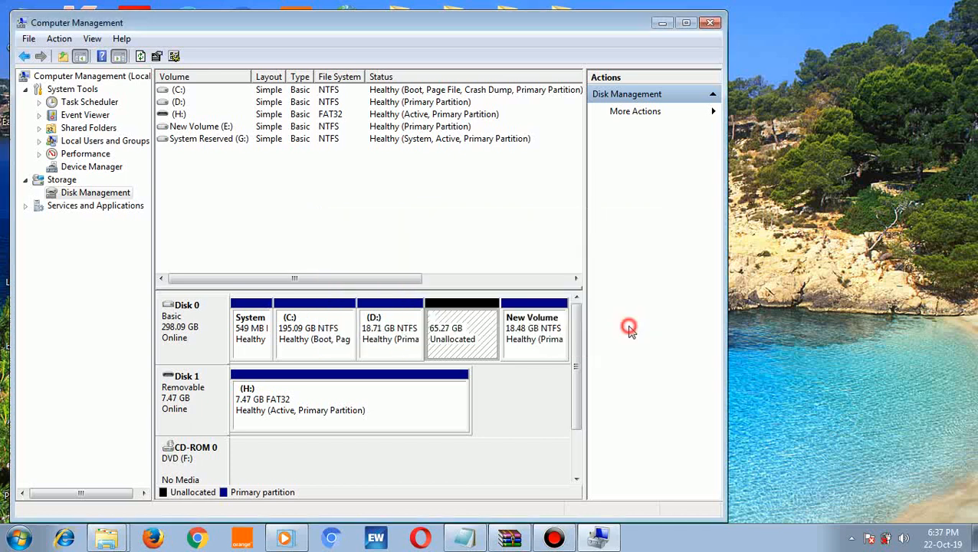
# Create an unformatted simple volume with drive letter I from all the unallocated space on Disk 0, accepting conversion to a dynamic disk
pyautogui.rightClick(452, 330)
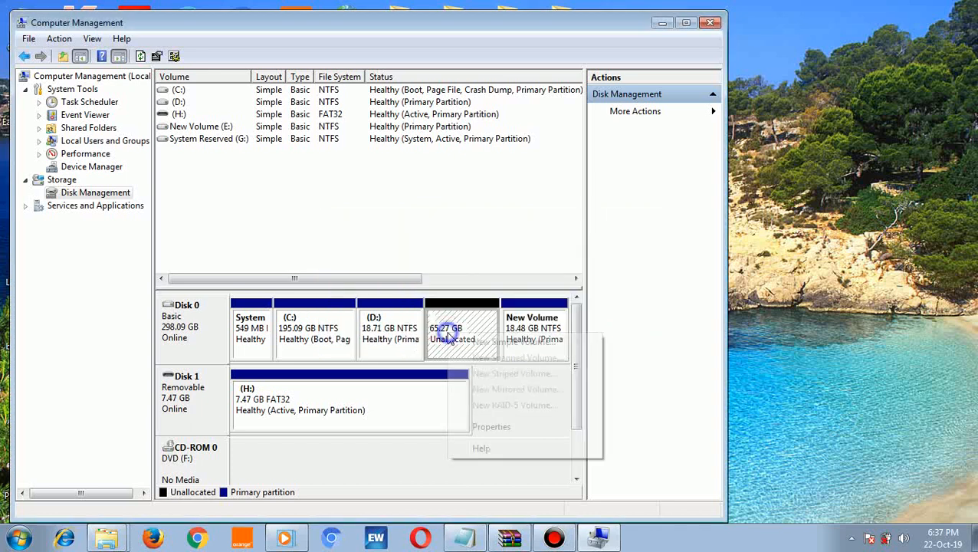
pyautogui.click(479, 342)
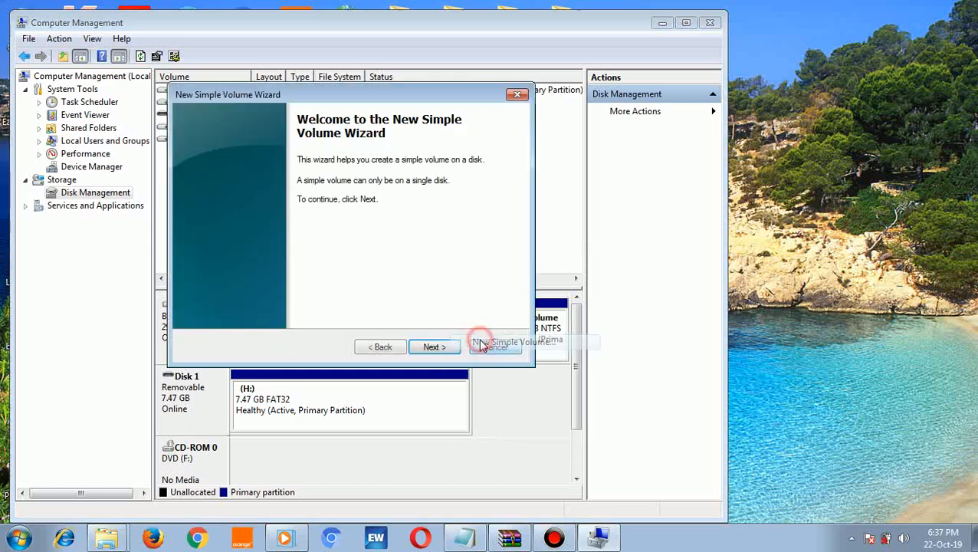
pyautogui.click(434, 348)
pyautogui.click(434, 347)
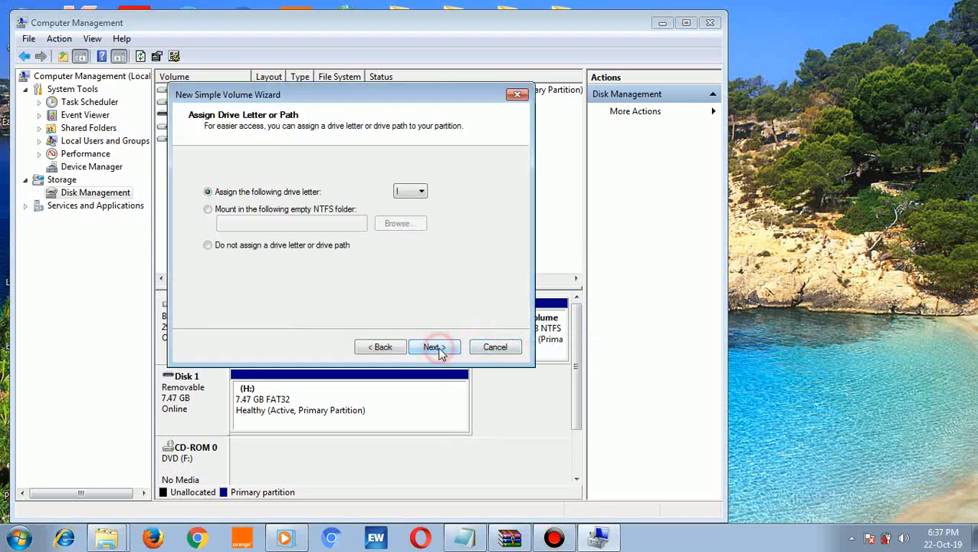
pyautogui.click(439, 350)
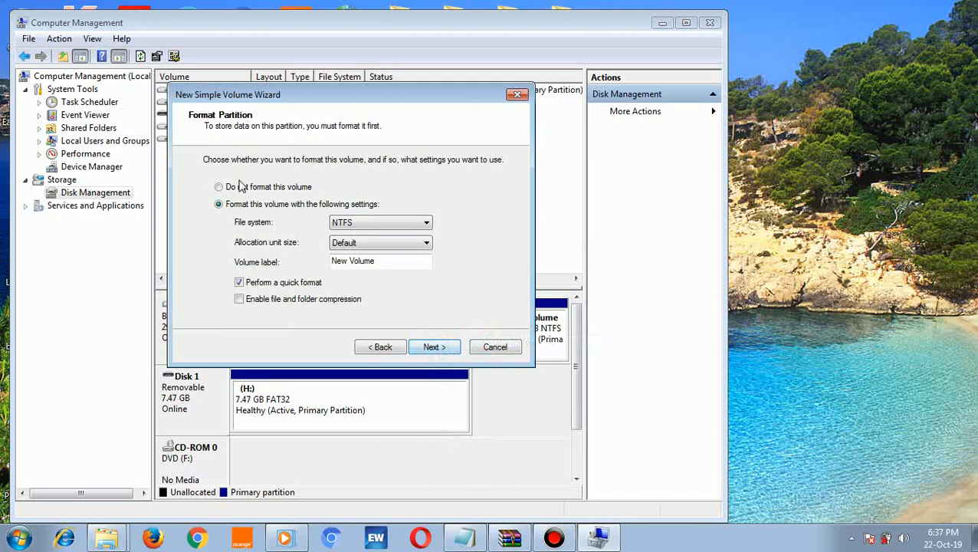
pyautogui.click(237, 187)
pyautogui.click(432, 347)
pyautogui.click(433, 348)
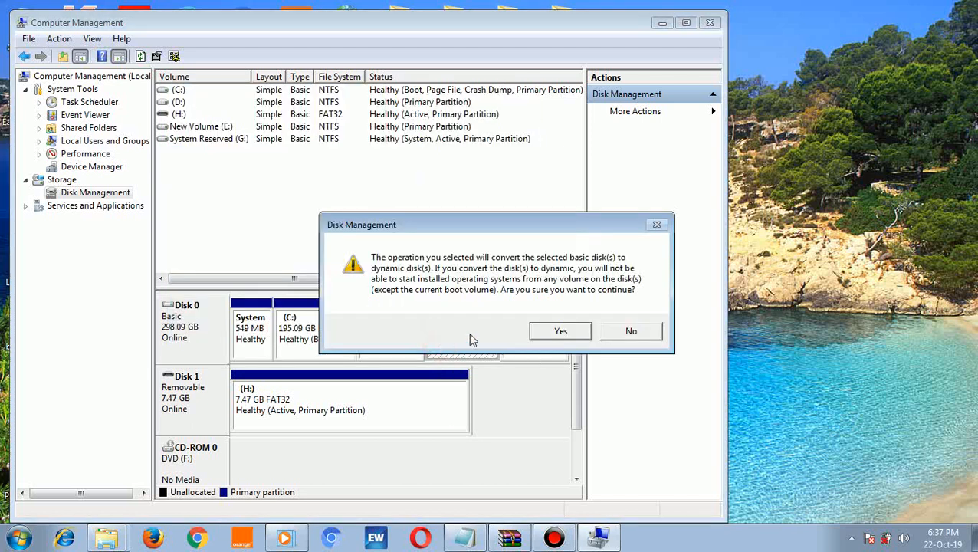
pyautogui.click(560, 330)
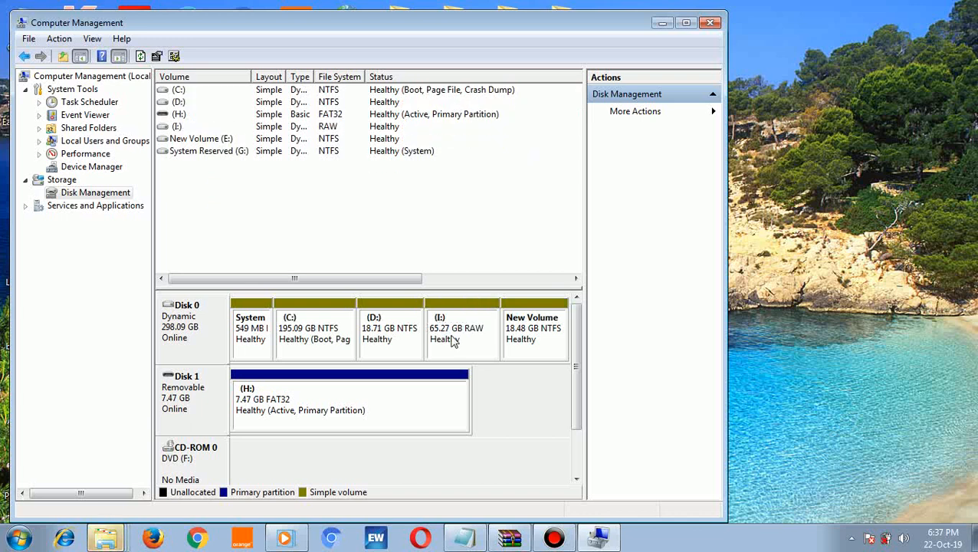
# Check the I: and D: volumes on Disk 0 and close Computer Management
pyautogui.click(455, 341)
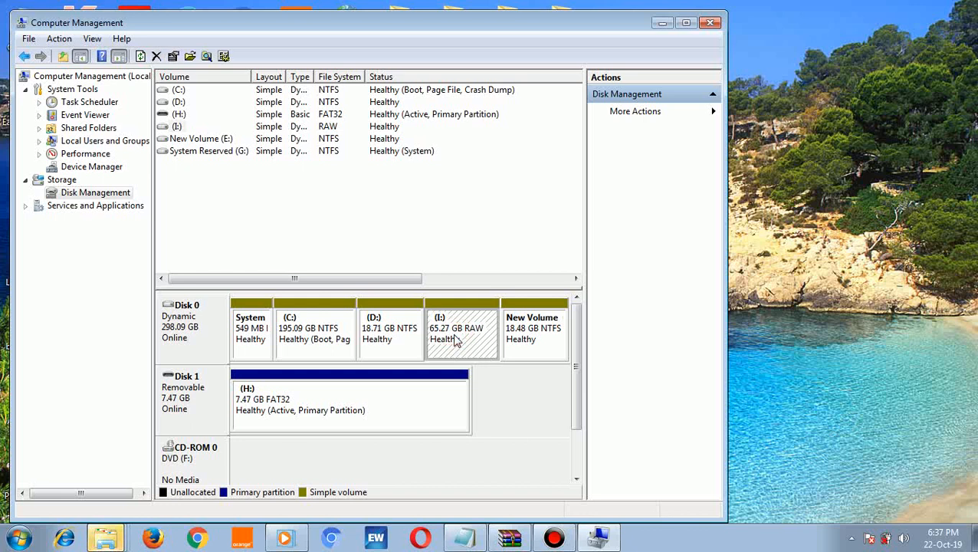
pyautogui.click(395, 337)
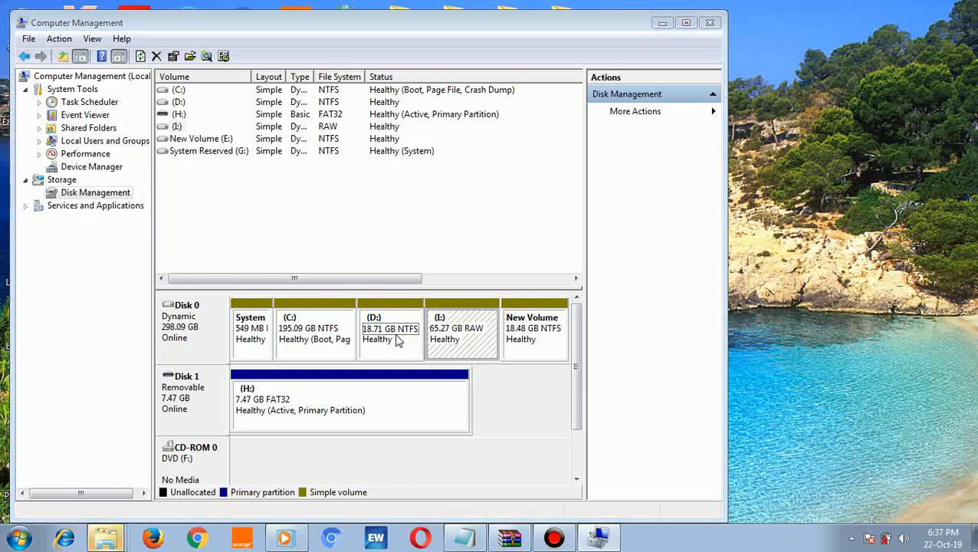
pyautogui.click(320, 134)
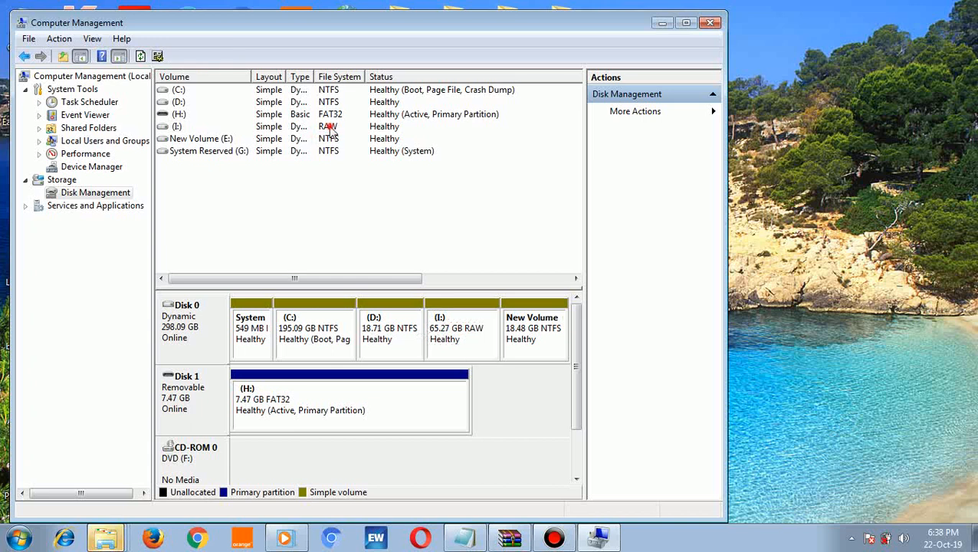
pyautogui.click(711, 23)
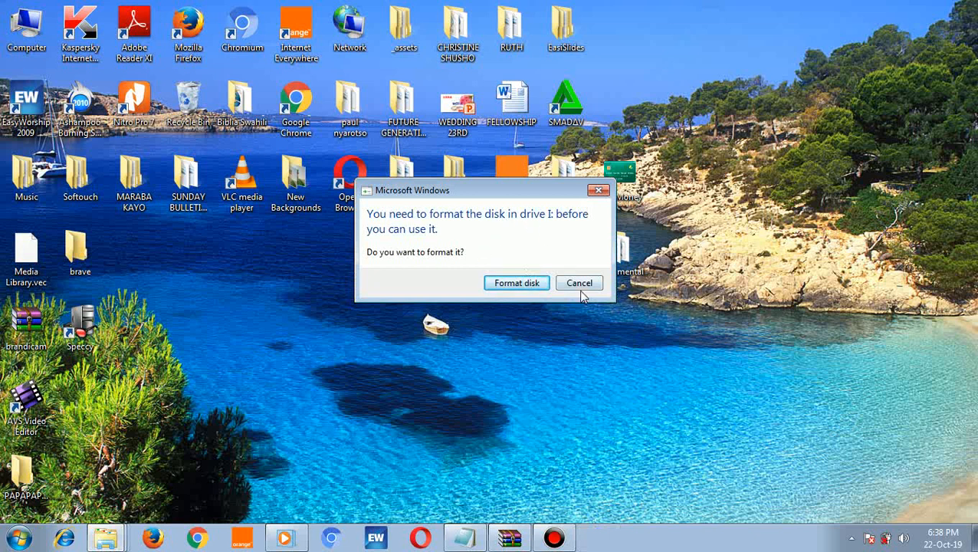
# Quick-format drive I: as NTFS with a 4096-byte allocation unit size, and open the drive's folder
pyautogui.click(531, 285)
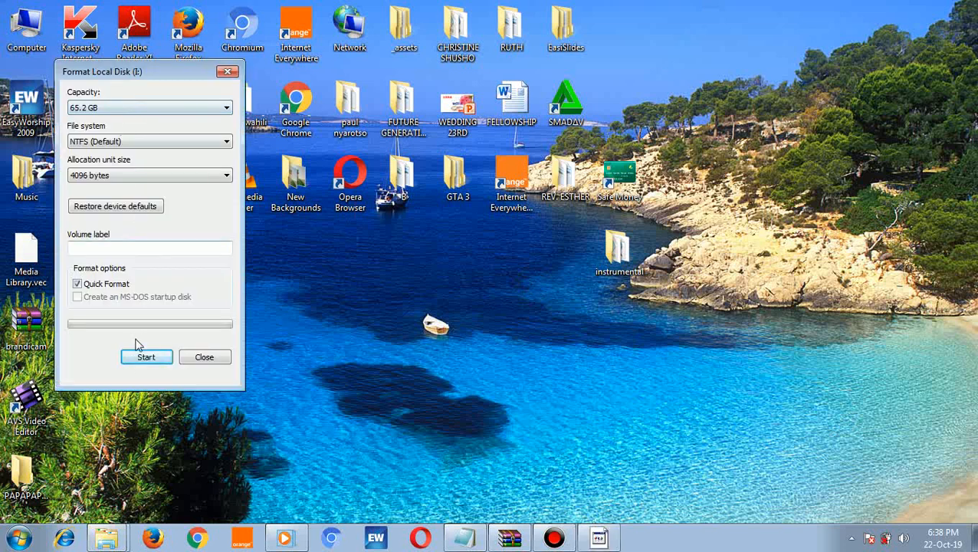
pyautogui.click(144, 361)
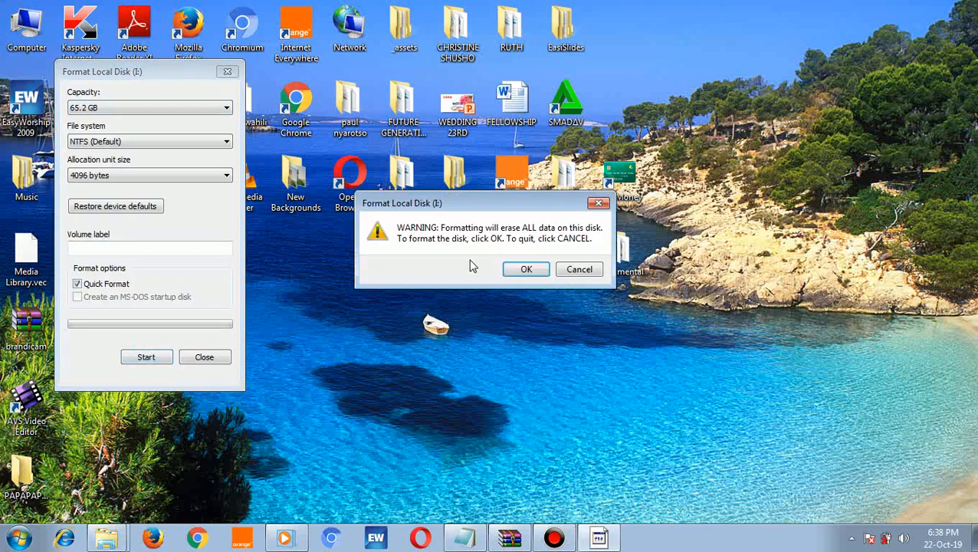
pyautogui.click(526, 270)
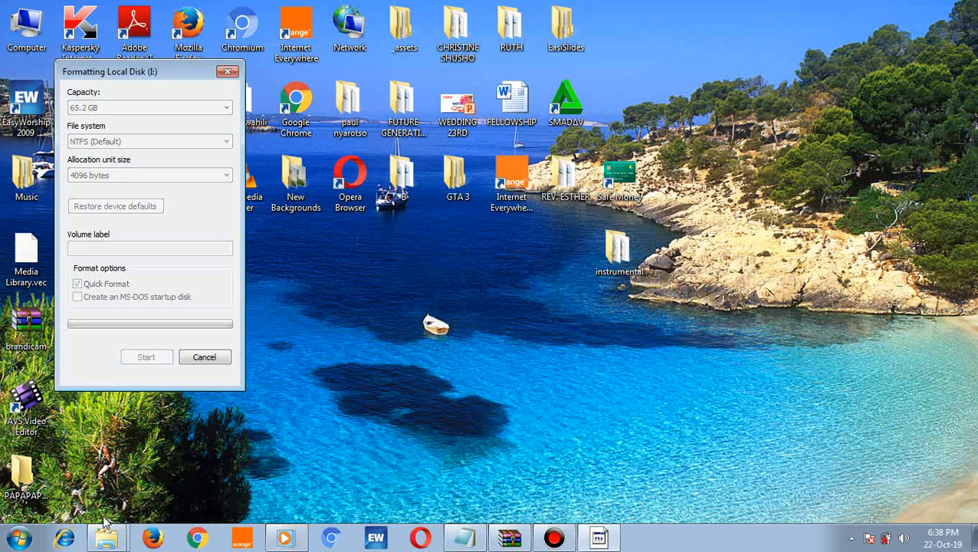
pyautogui.moveTo(108, 544)
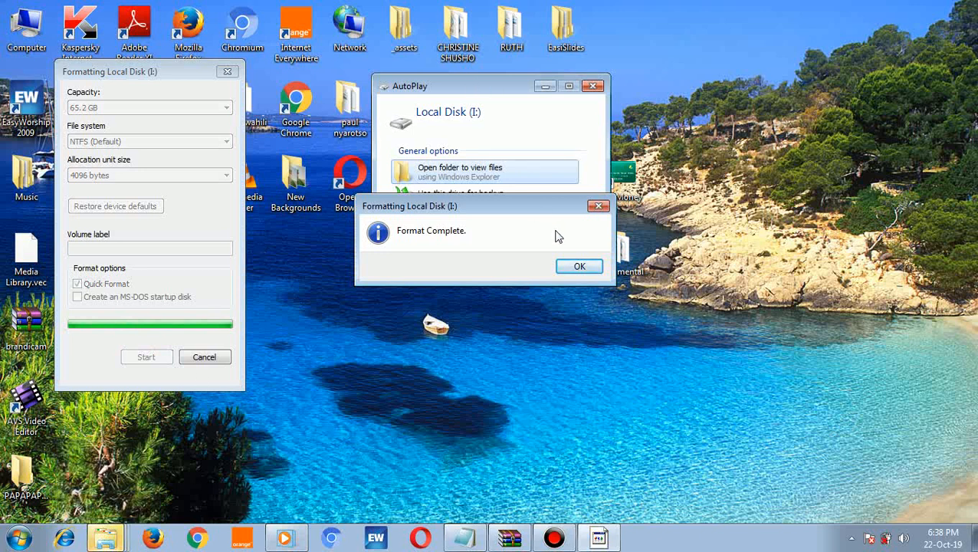
pyautogui.click(577, 268)
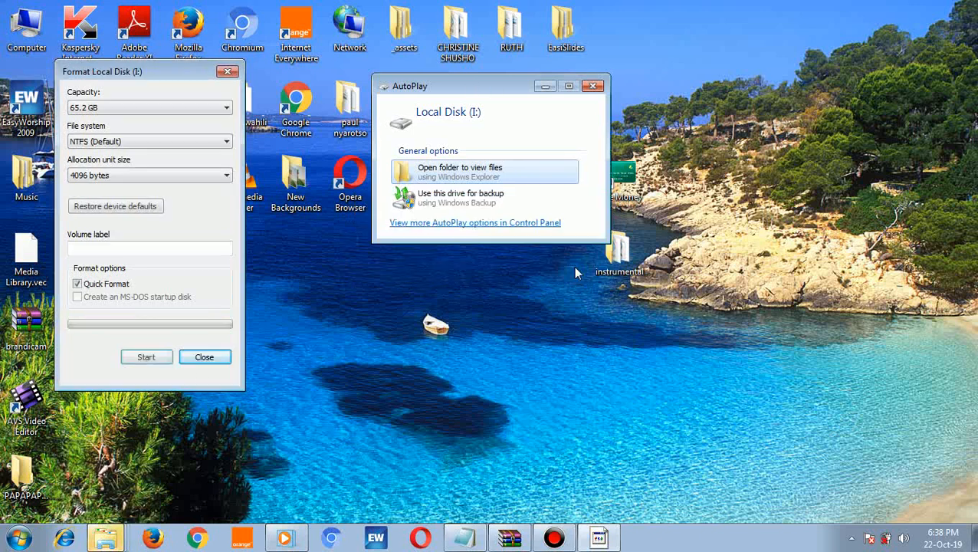
pyautogui.click(488, 174)
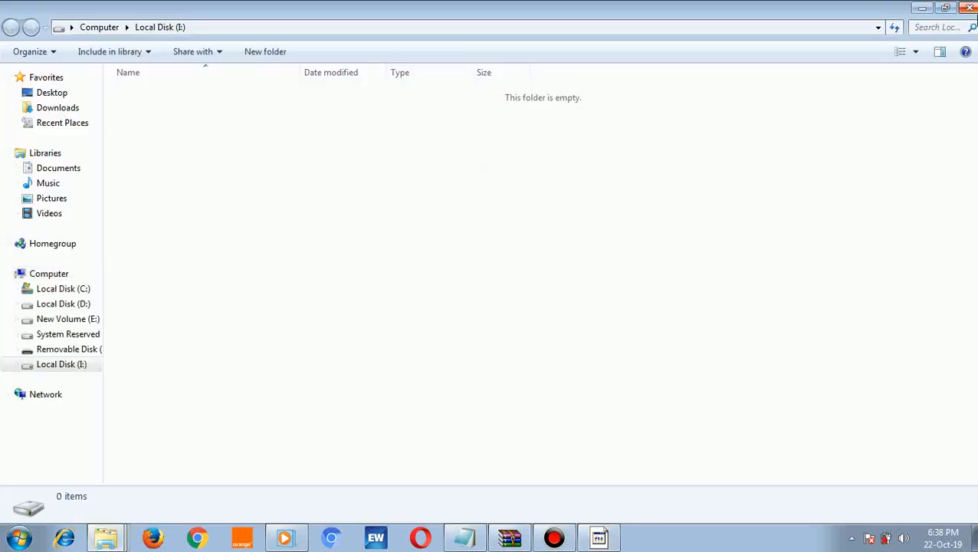
# Close the empty folder window of drive I: and the Format dialog
pyautogui.click(969, 6)
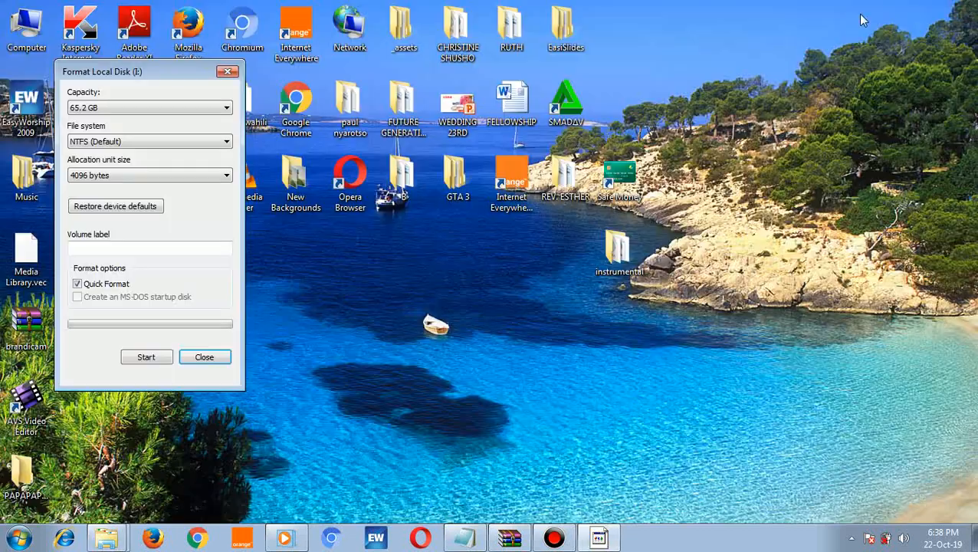
pyautogui.click(191, 356)
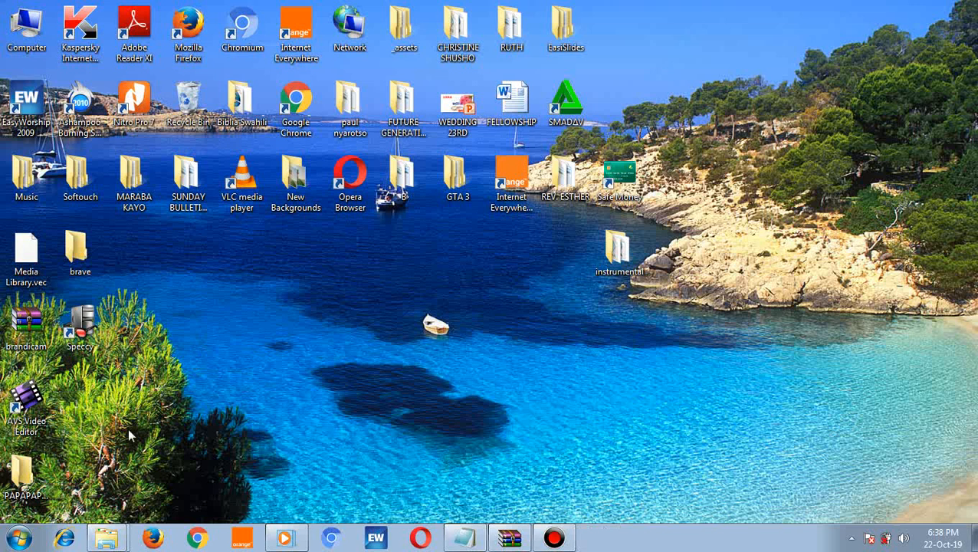
# Open the Computer window to check the hard disk drives, look inside the new drive I:, and return to the drive list
pyautogui.moveTo(107, 536)
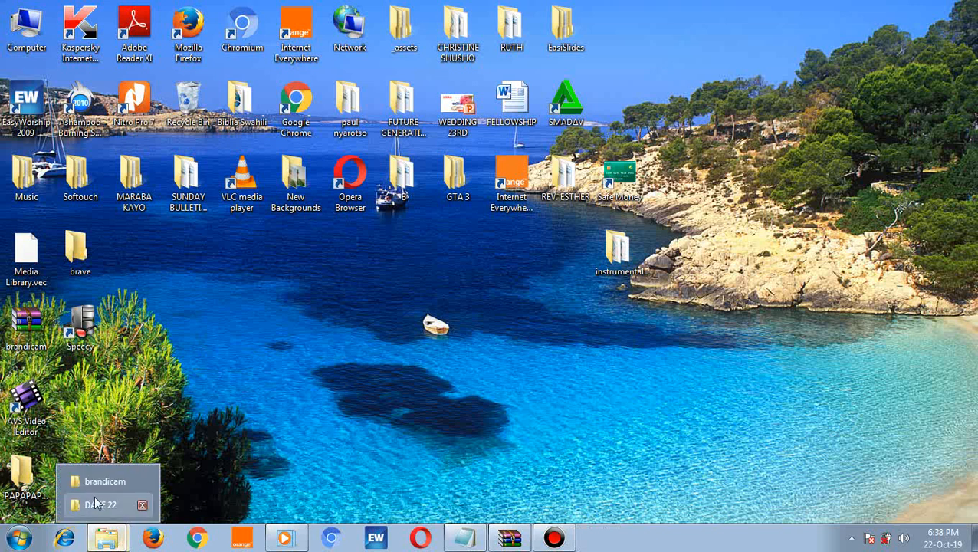
pyautogui.click(17, 538)
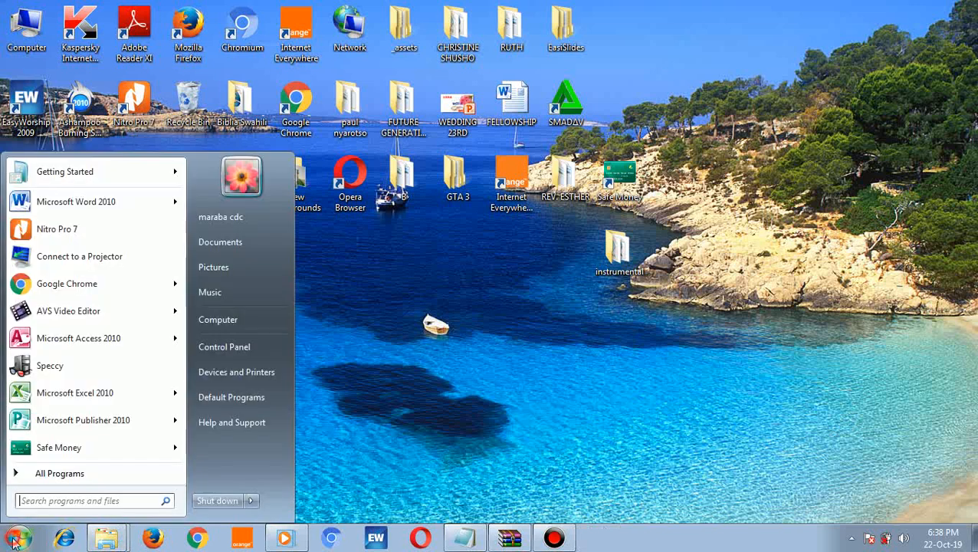
pyautogui.click(219, 322)
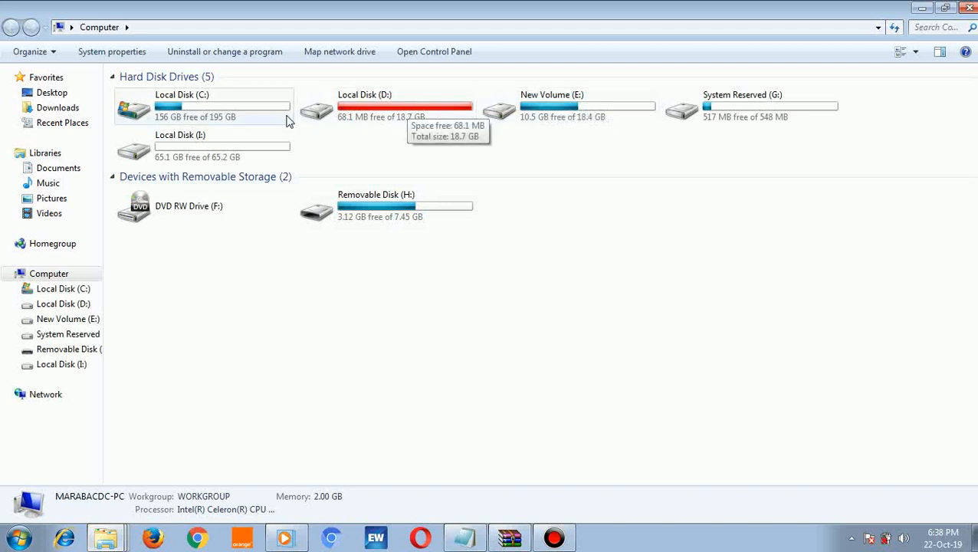
pyautogui.doubleClick(235, 153)
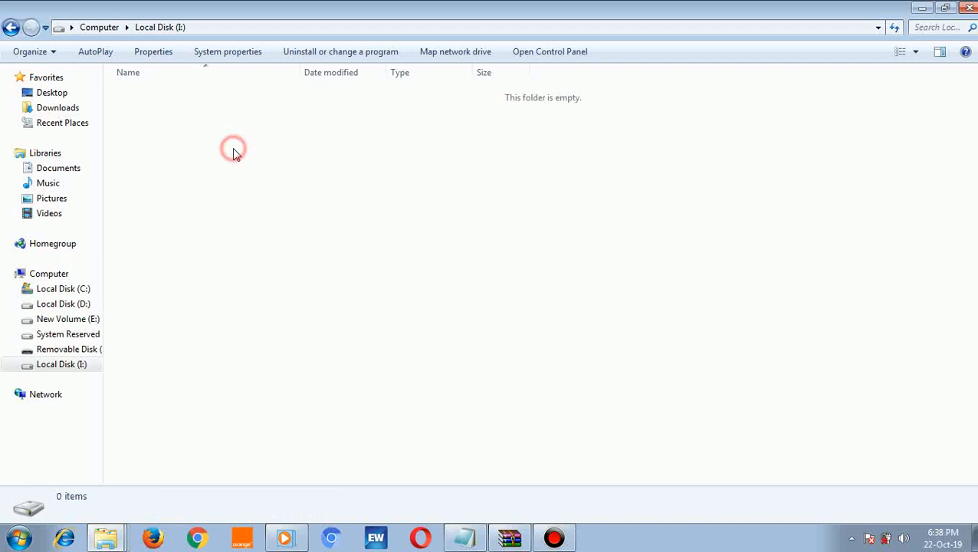
pyautogui.click(10, 28)
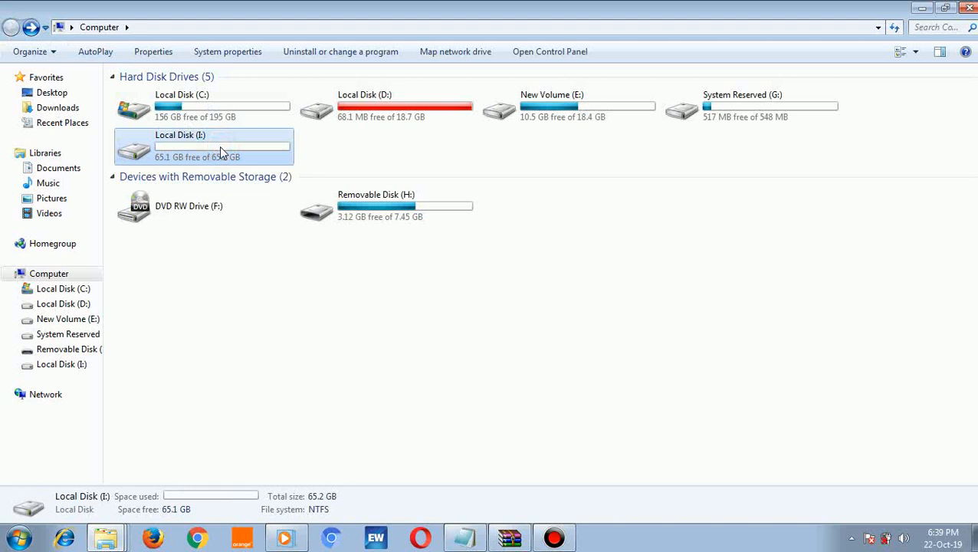
pyautogui.rightClick(212, 135)
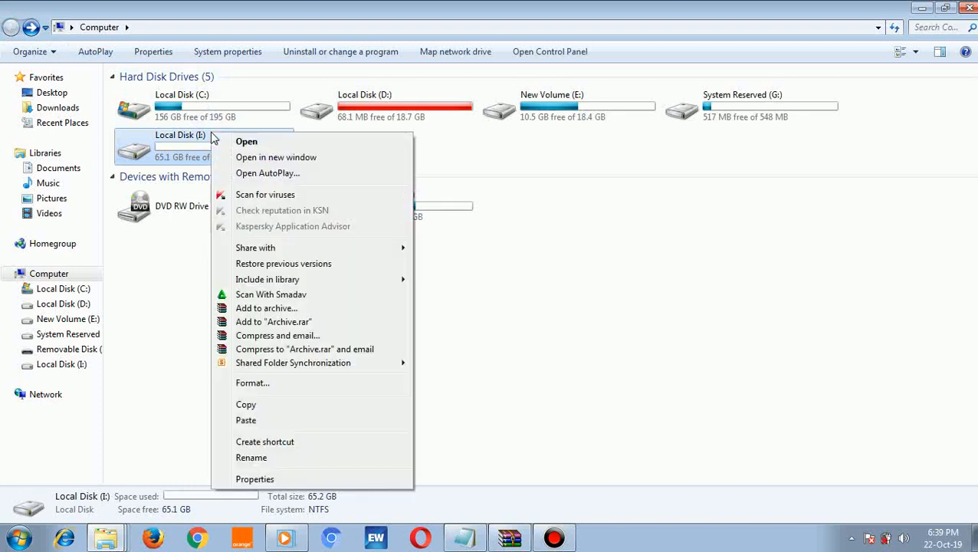
pyautogui.click(253, 458)
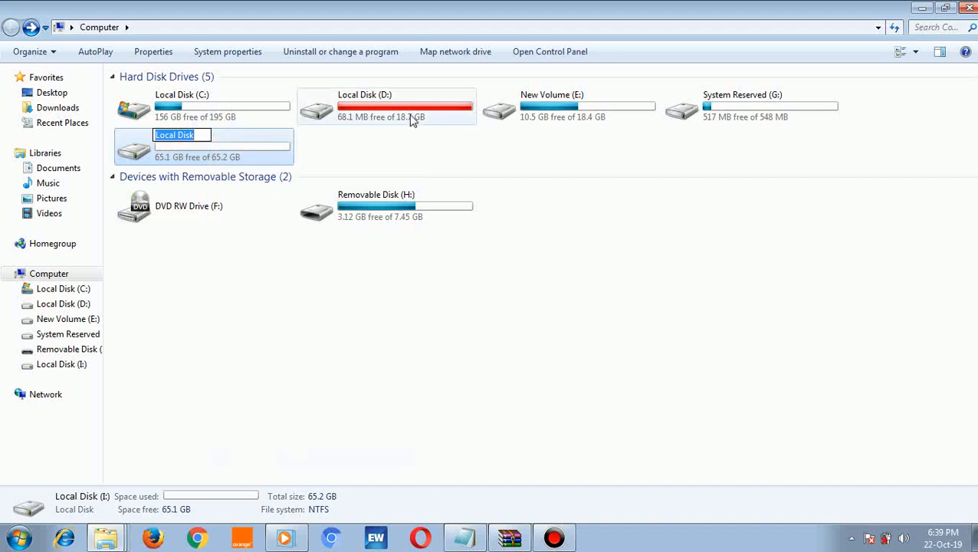
pyautogui.click(407, 147)
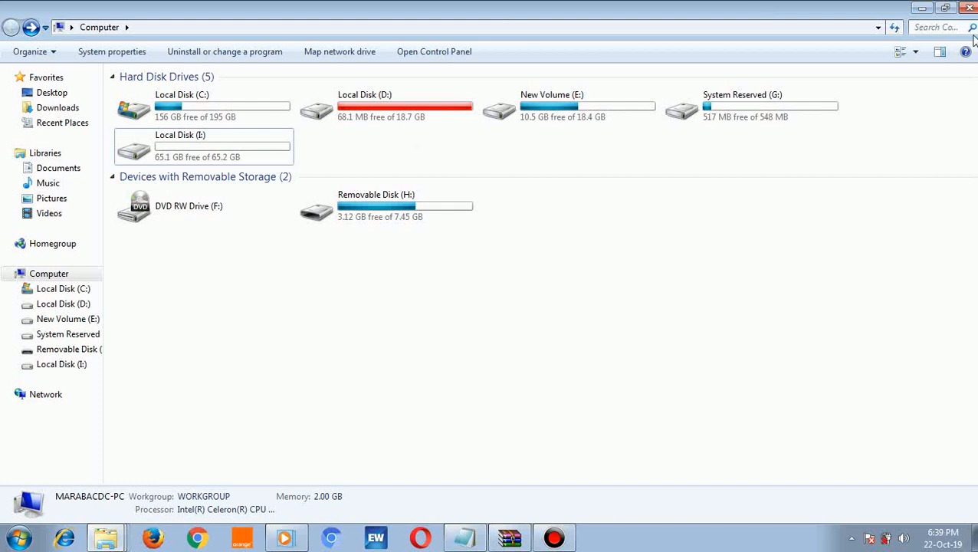
# Close the Computer window to return to the desktop
pyautogui.click(970, 8)
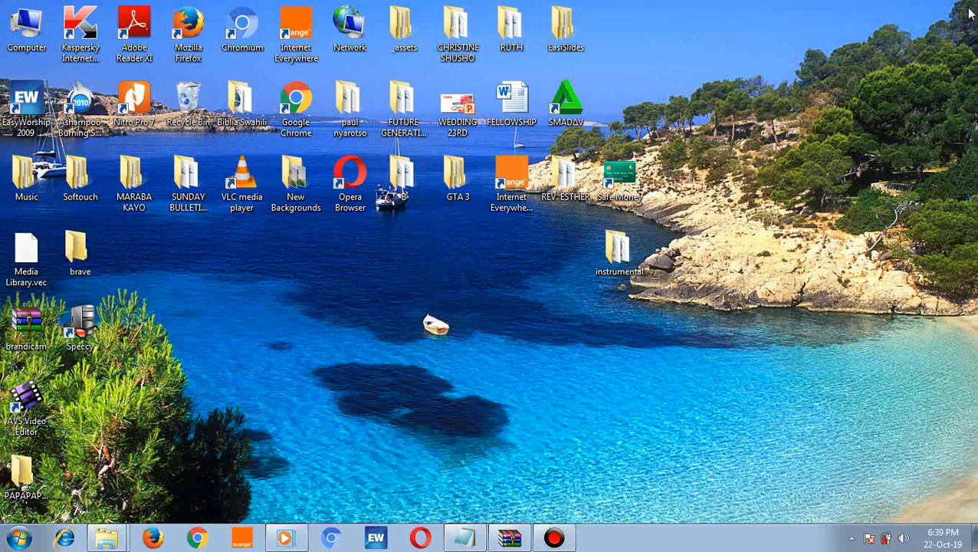